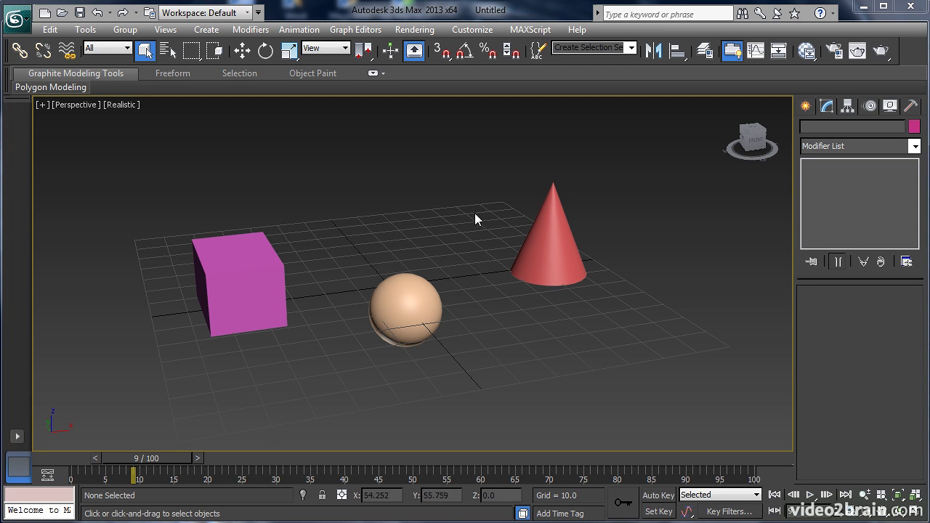
Orbit the Perspective view to see the box, sphere and cone from a new angle
middle_click_drag(422, 318, 477, 308, "alt")
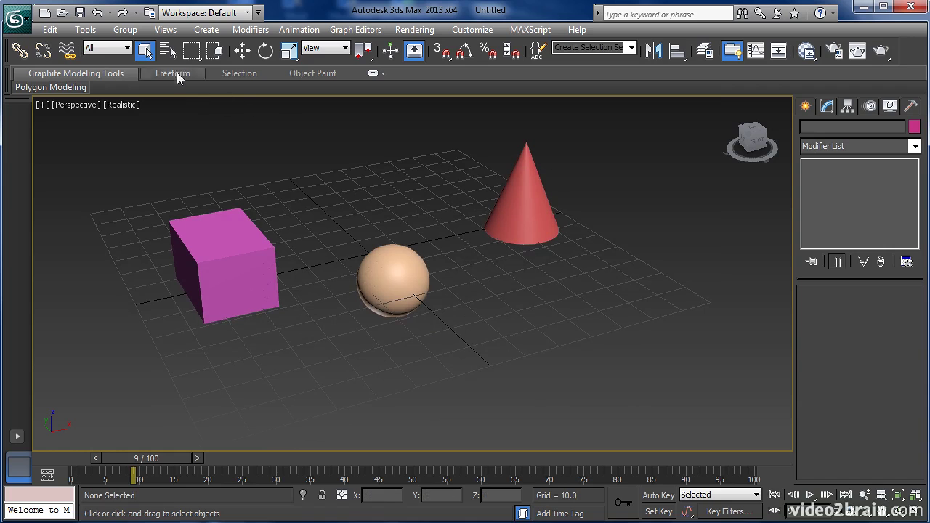
Select the box, sphere, cone and sphere in turn, ending on the box to show its dimensions
left_click(234, 222)
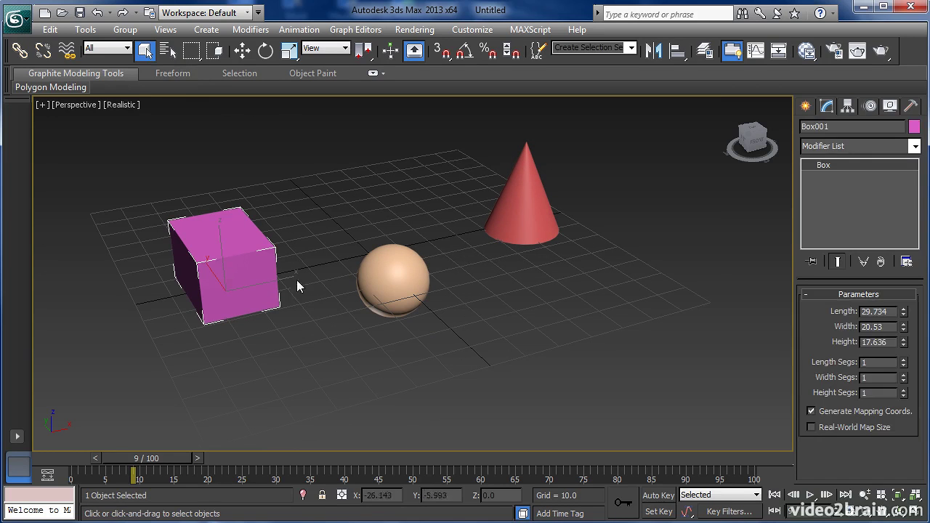
left_click(365, 275)
left_click(511, 207)
left_click(410, 267)
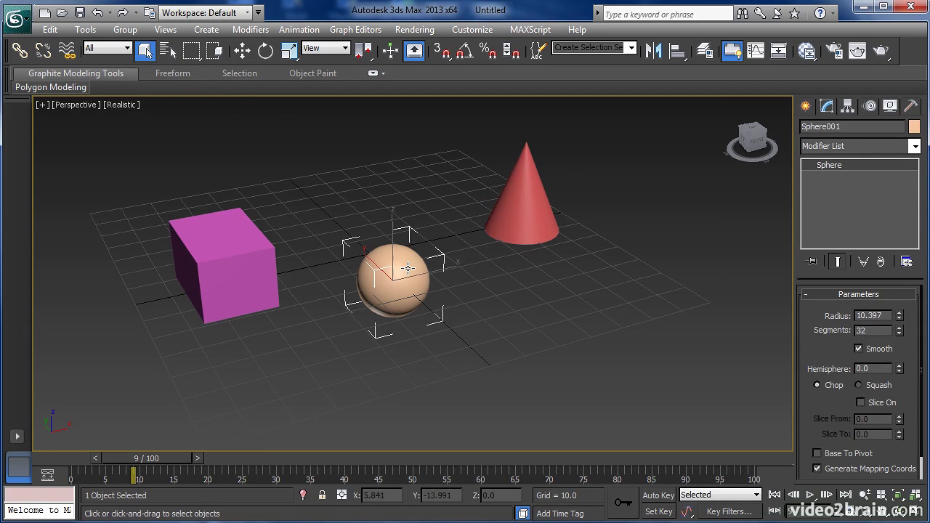
left_click(239, 259)
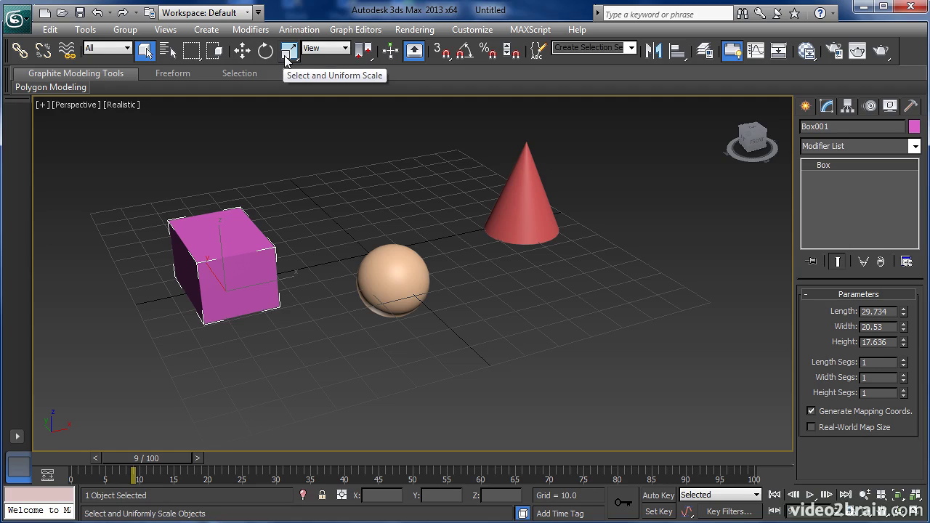
With Select and Move active, pick the sphere, cone and then the box, and orbit the view
left_click(243, 52)
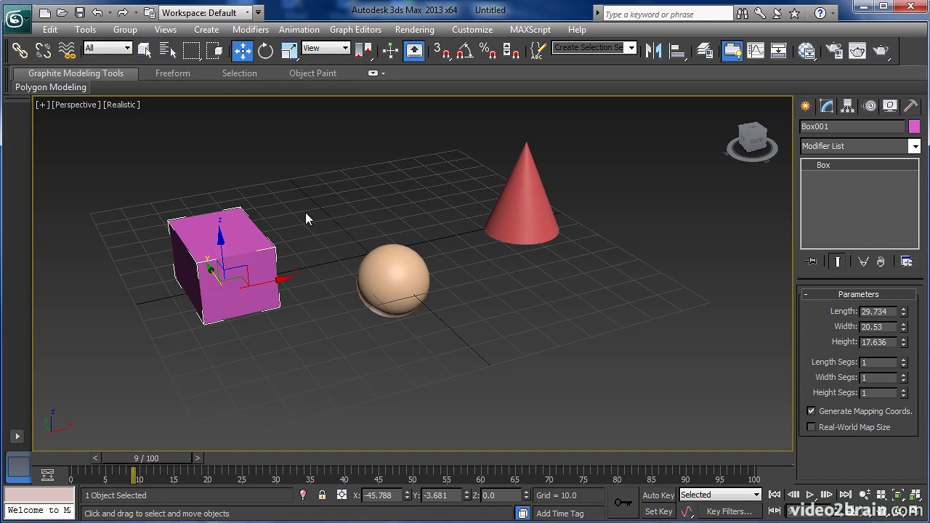
left_click(380, 256)
left_click(504, 206)
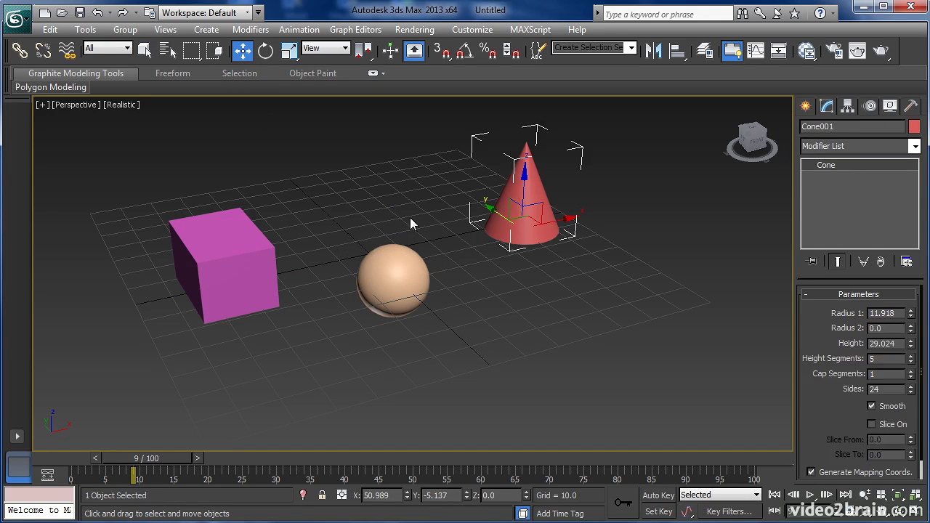
left_click(251, 279)
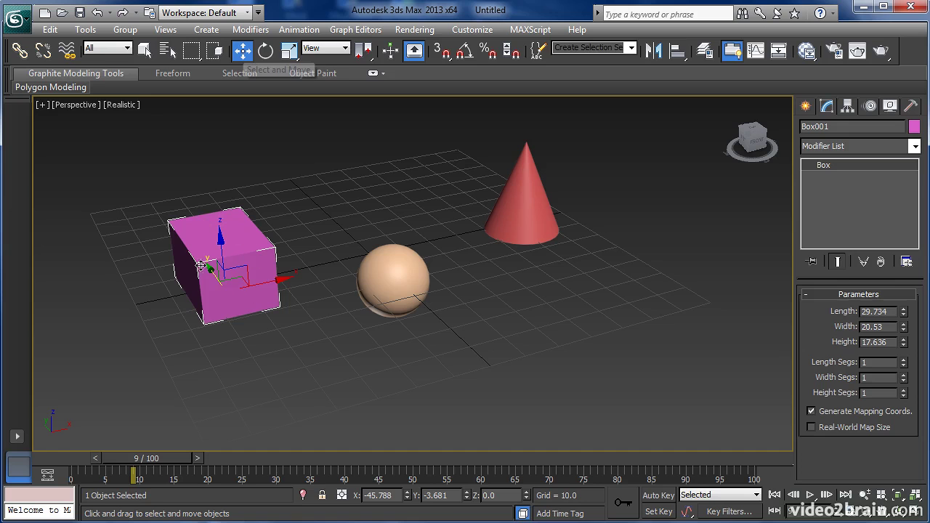
middle_click_drag(231, 302, 299, 316, "alt")
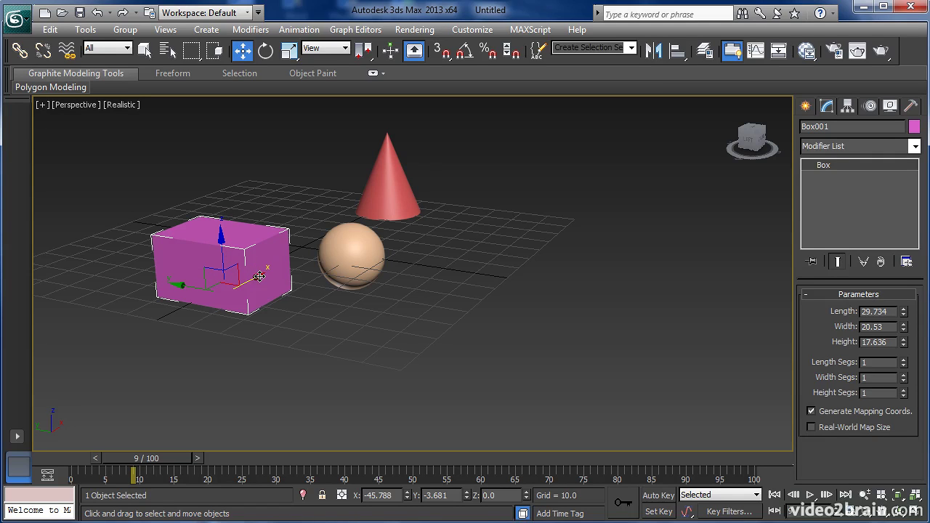
Drag the box along X, XY and Z to X -37.828, Y -0.467, Z 2.154
left_click(244, 325)
middle_click_drag(241, 326, 273, 262, "alt")
left_click(251, 269)
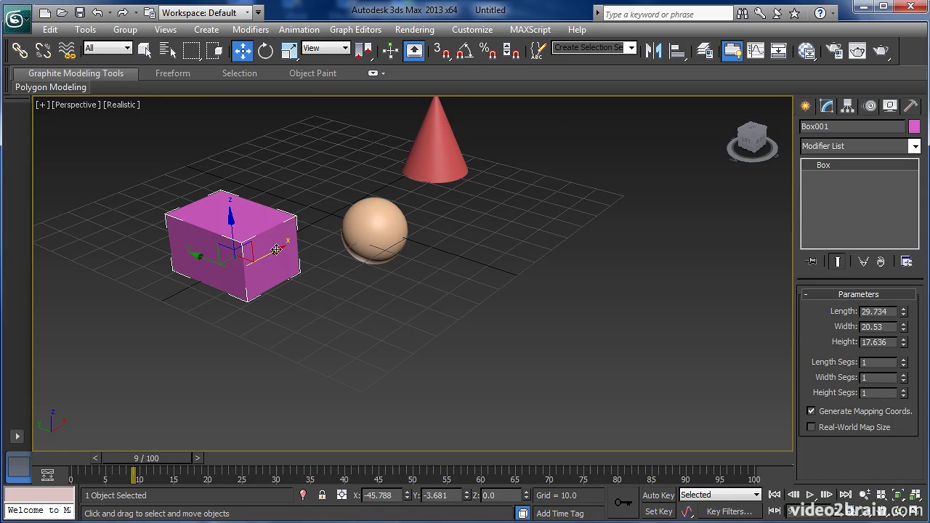
left_click_drag(276, 249, 298, 273)
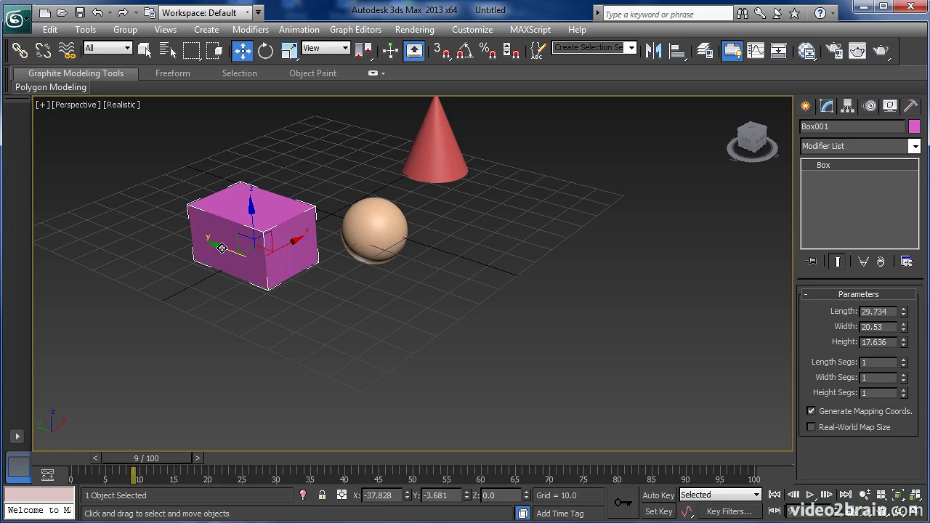
mouse_move(222, 248)
left_mouse_down()
mouse_move(197, 236)
mouse_move(312, 303)
mouse_move(214, 245)
left_mouse_up()
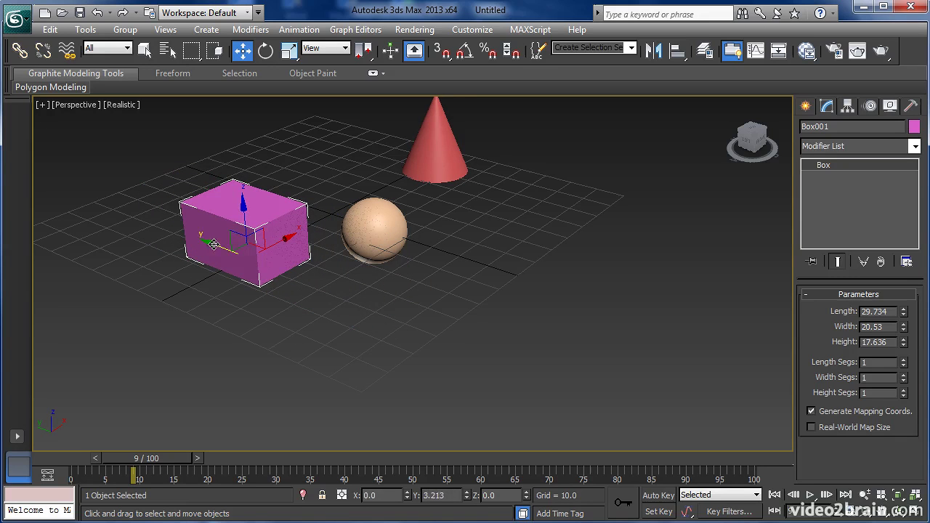
mouse_move(241, 210)
left_mouse_down()
mouse_move(242, 174)
mouse_move(243, 255)
mouse_move(241, 208)
left_mouse_up()
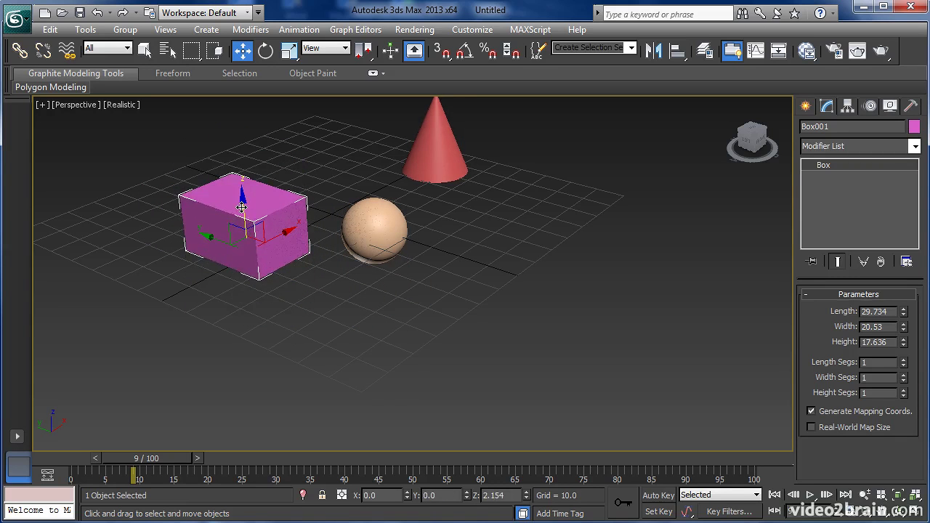
middle_click_drag(229, 291, 272, 284, "alt")
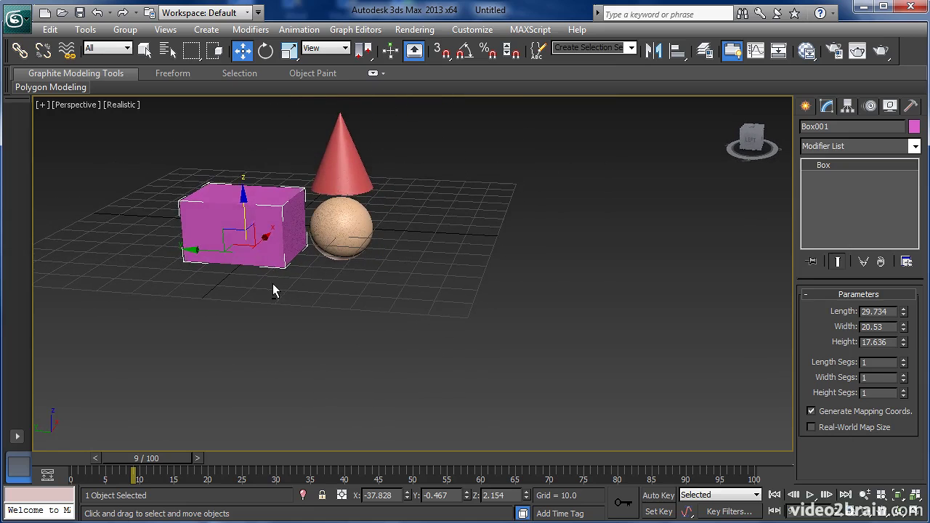
Move the box left of the sphere to X -29.307, Y -2.479, Z -12.298
mouse_move(239, 242)
left_mouse_down()
mouse_move(191, 219)
mouse_move(254, 328)
mouse_move(274, 191)
mouse_move(174, 250)
mouse_move(405, 274)
mouse_move(500, 237)
mouse_move(225, 256)
left_mouse_up()
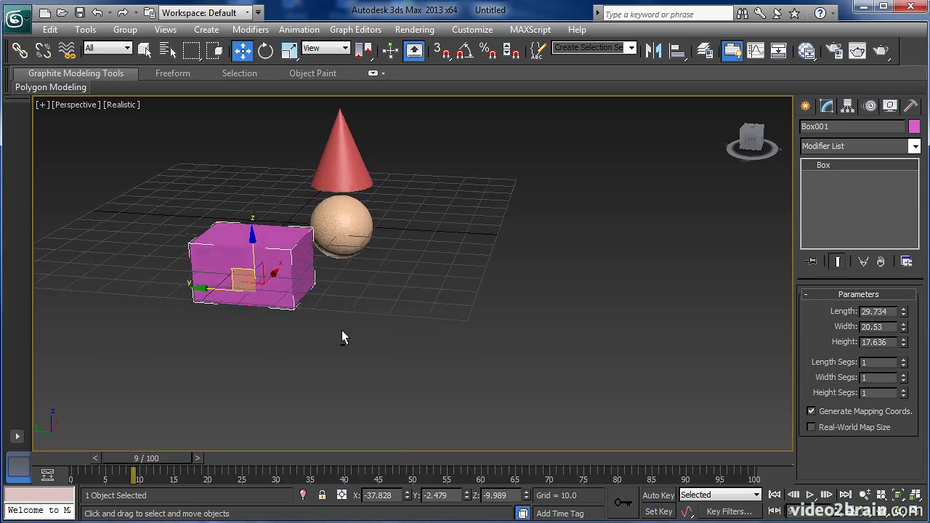
middle_click_drag(342, 335, 281, 330, "alt")
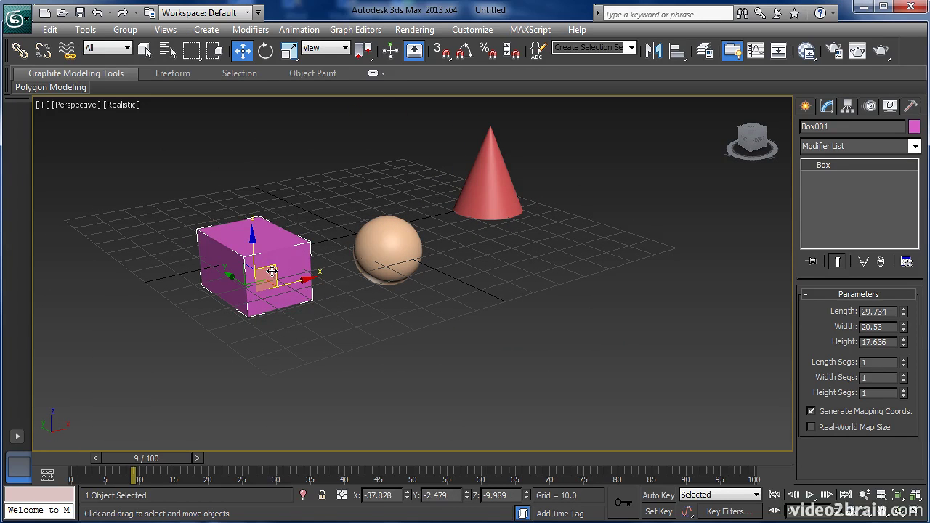
mouse_move(273, 264)
left_mouse_down()
mouse_move(312, 212)
mouse_move(259, 277)
mouse_move(452, 296)
mouse_move(341, 296)
mouse_move(291, 260)
left_mouse_up()
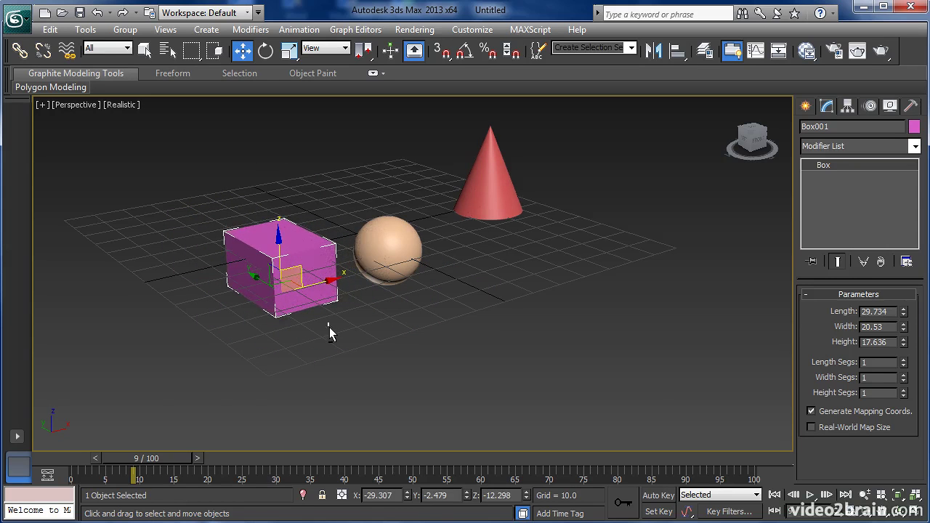
middle_click_drag(329, 329, 310, 344, "alt")
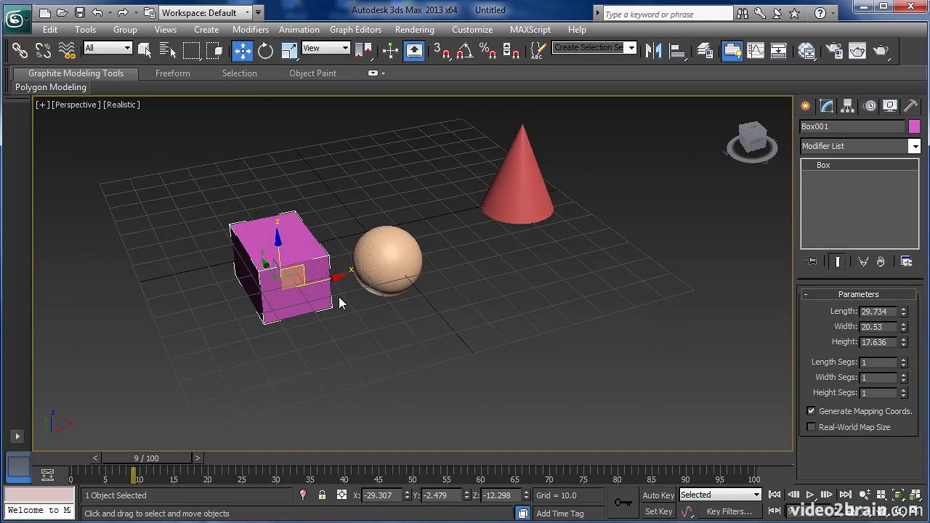
left_click_drag(339, 276, 302, 285)
Move the sphere back along Y and the cone left to X -0.681, Y -55.486
left_click(382, 251)
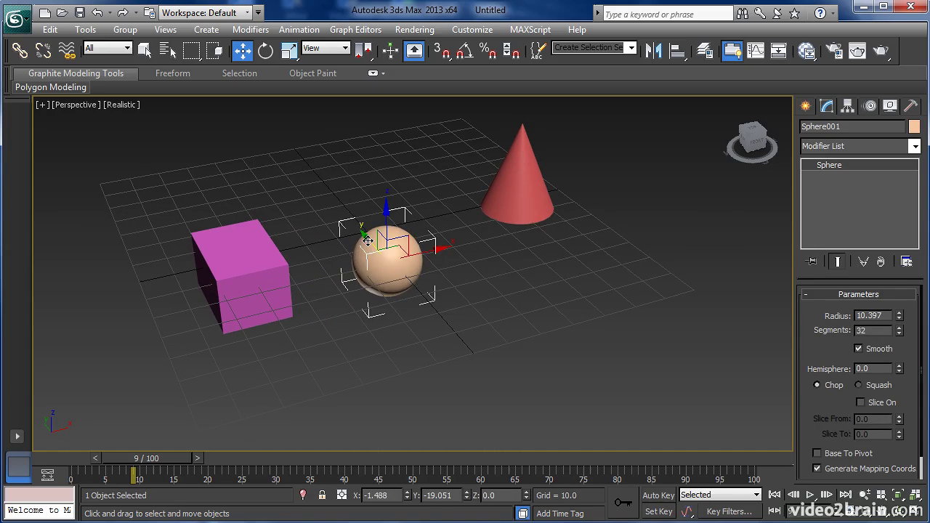
left_click_drag(363, 235, 300, 160)
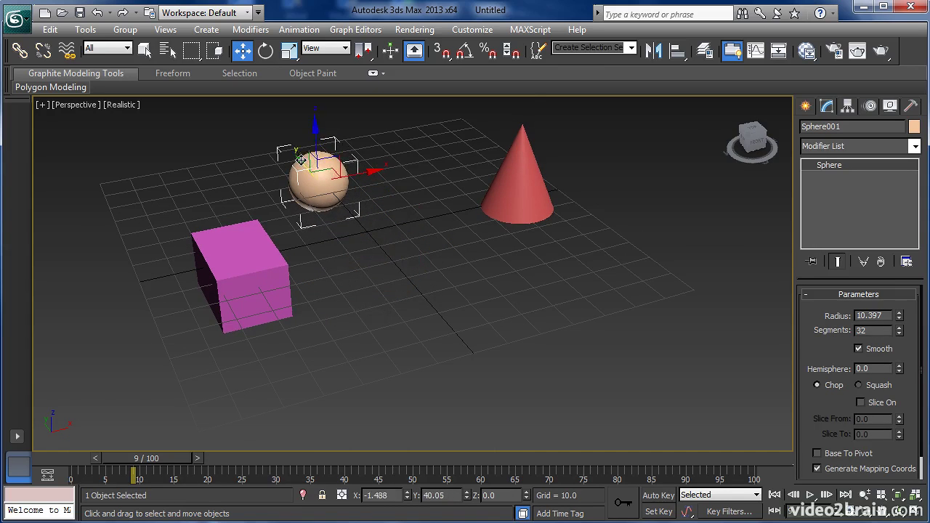
left_click(518, 193)
left_click_drag(566, 196, 378, 331)
middle_click_drag(387, 348, 381, 313, "alt")
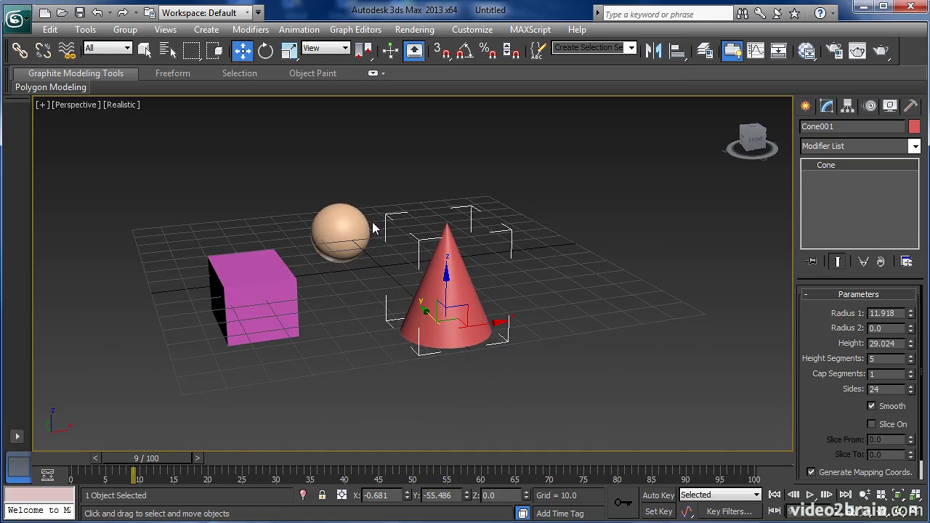
Rotate the cone about Y and X to X 10.903, Y -44.053, Z 28.062, tipping it over
left_click(266, 50)
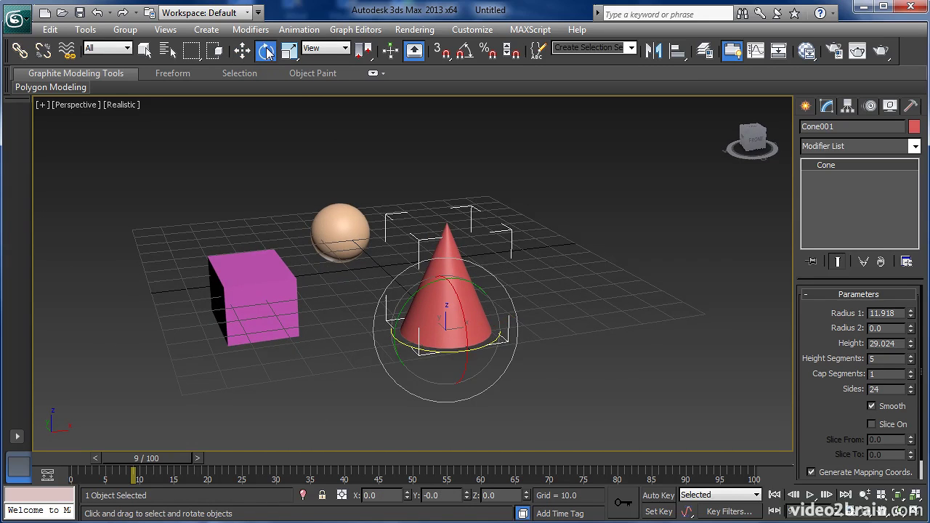
middle_click_drag(465, 319, 505, 313, "alt")
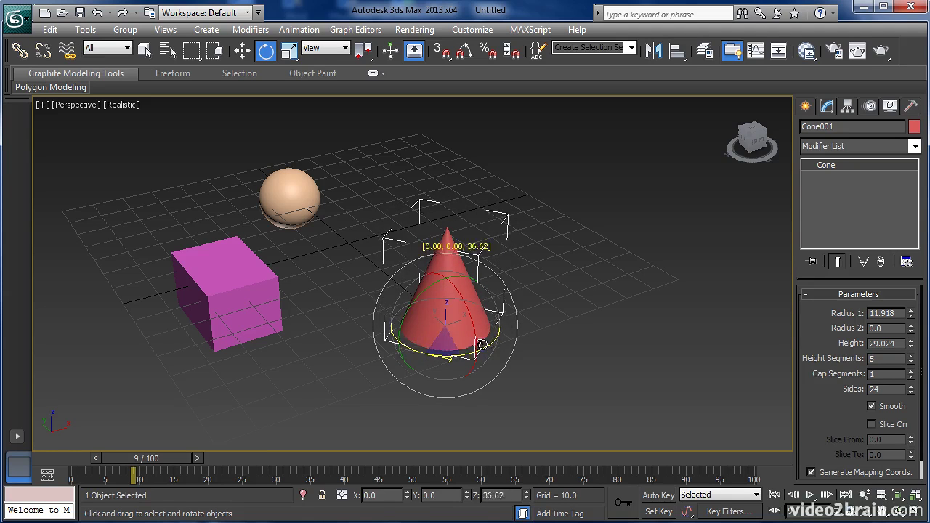
left_click_drag(429, 288, 436, 277)
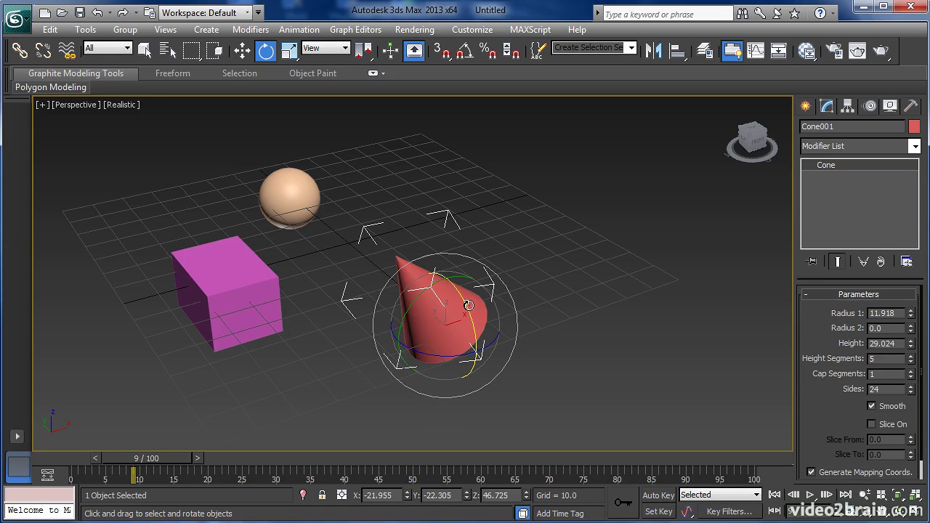
left_click_drag(469, 306, 471, 311)
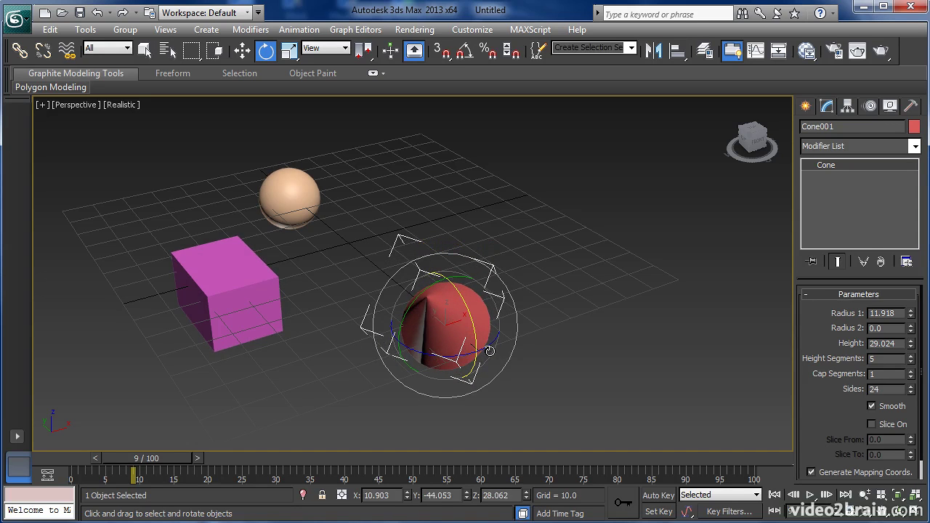
Rotate the cone so it leans right with its tip pointing up and away
left_click_drag(434, 327, 495, 354)
Move the sphere forward to X -1.488, Y -12.956, Z 0.0, between box and cone
left_click(305, 197)
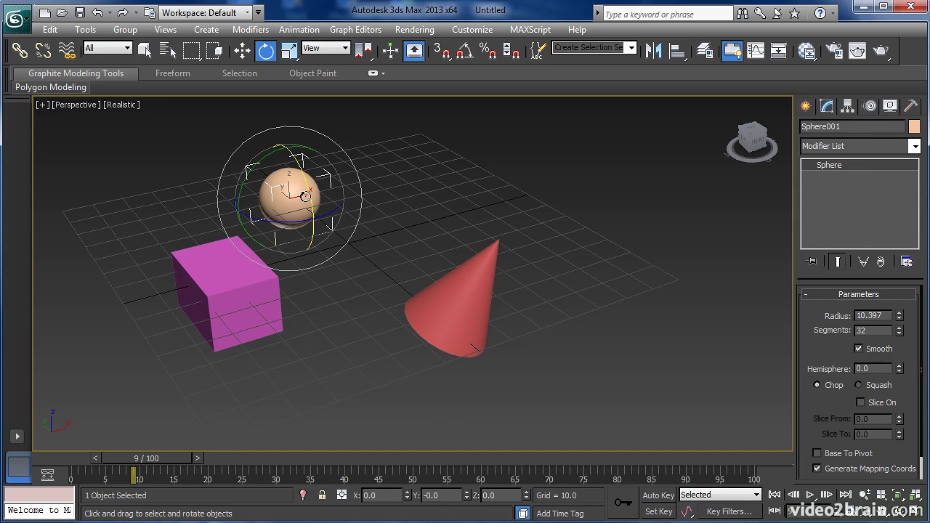
left_click(244, 51)
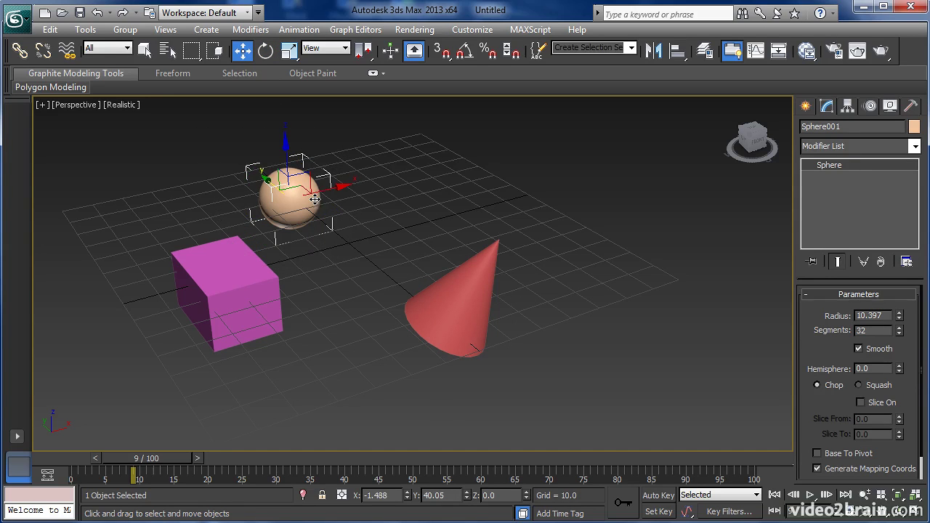
left_click_drag(269, 180, 323, 248)
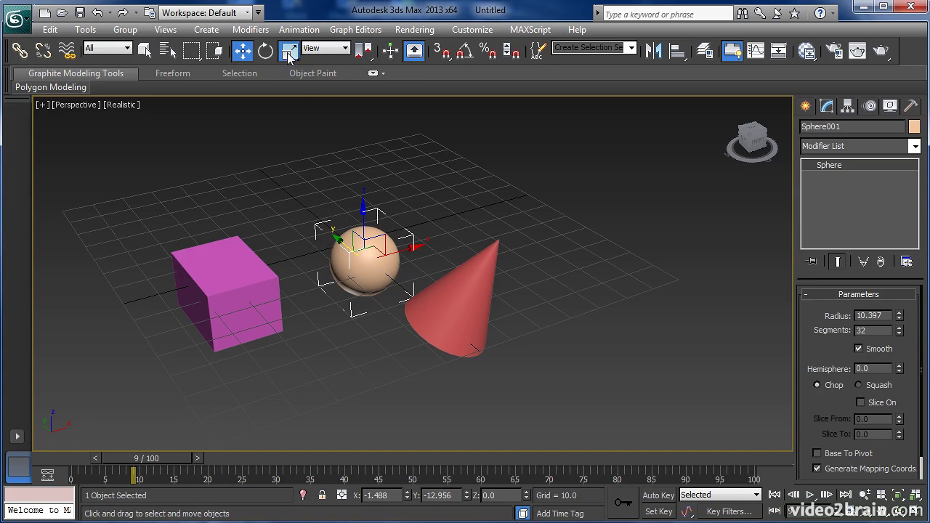
Scale the sphere up to about double its size
key("r")
left_click_drag(360, 255, 451, 245)
mouse_move(451, 245)
middle_mouse_down("alt")
mouse_move(394, 260)
mouse_move(442, 235)
mouse_move(436, 245)
middle_mouse_up("alt")
Stretch the sphere unevenly into an egg at 259.799, 425.515 and 343.938 percent
left_click_drag(378, 197, 362, 173)
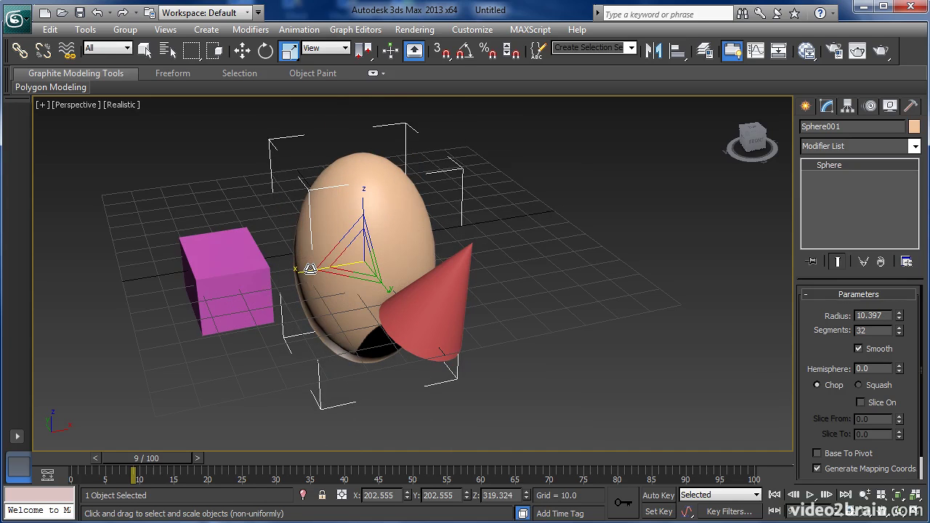
mouse_move(308, 266)
left_mouse_down()
mouse_move(248, 282)
mouse_move(309, 267)
left_mouse_up()
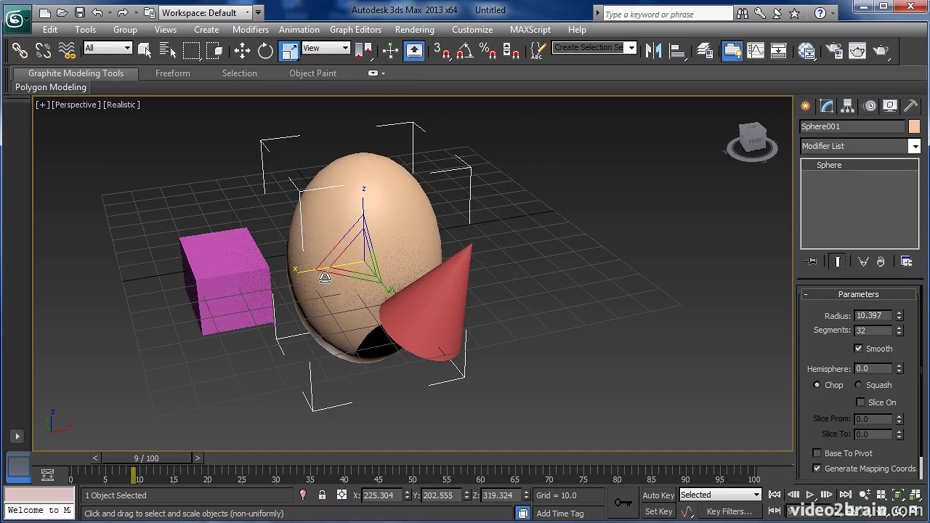
left_click_drag(388, 288, 398, 313)
left_click_drag(352, 293, 358, 279)
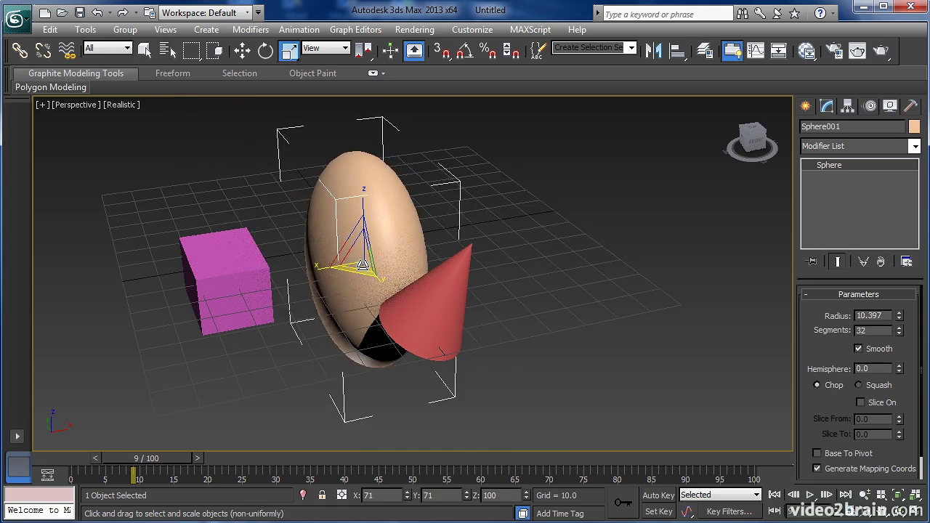
left_click_drag(362, 265, 345, 237)
mouse_move(355, 318)
middle_mouse_down("alt")
mouse_move(392, 313)
mouse_move(368, 322)
middle_mouse_up("alt")
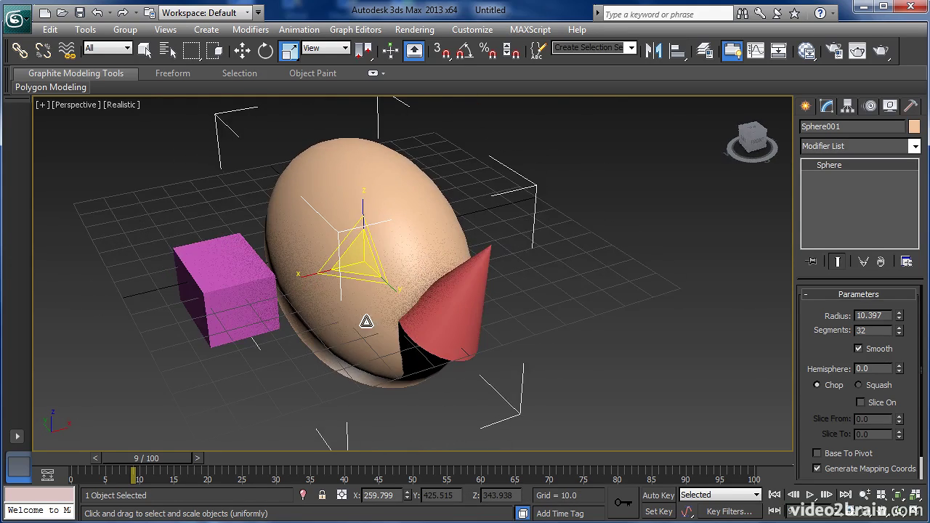
Select the cone and move it to the right, clear of the egg
left_click(477, 305)
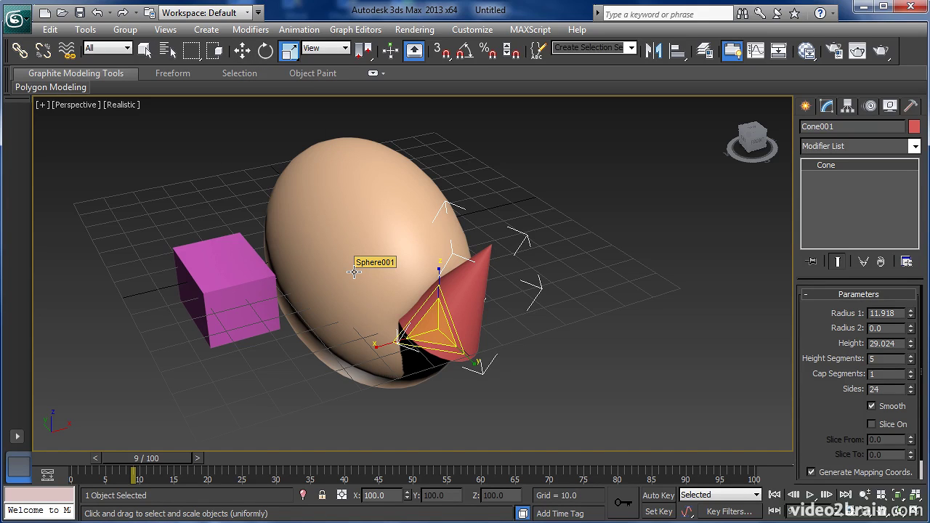
key("w")
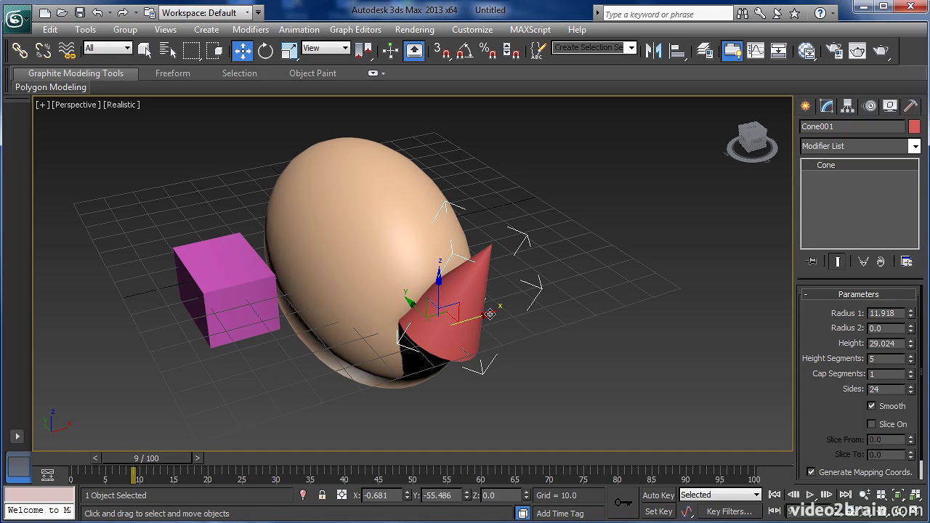
left_click_drag(490, 314, 562, 329)
Cycle through the rotate, scale and move gizmos to compare them on the cone
key("e")
key("r")
key("w")
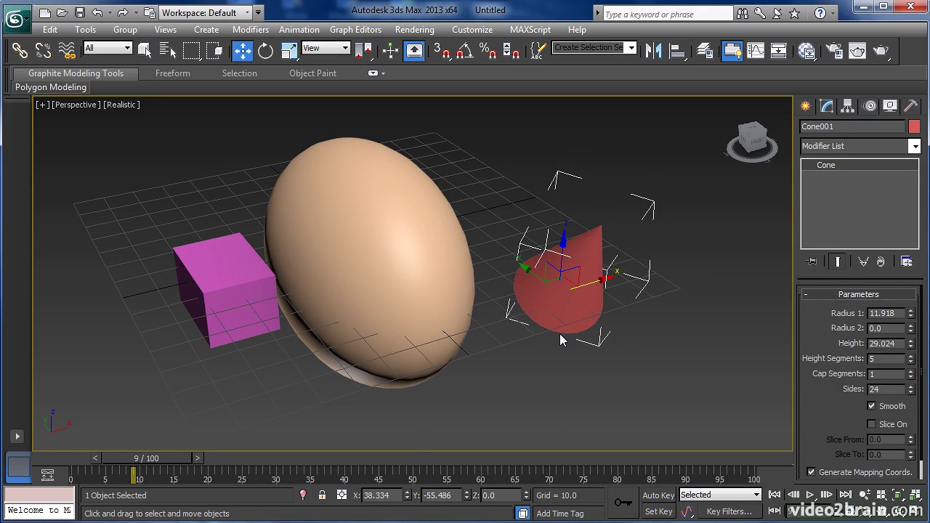
key("e")
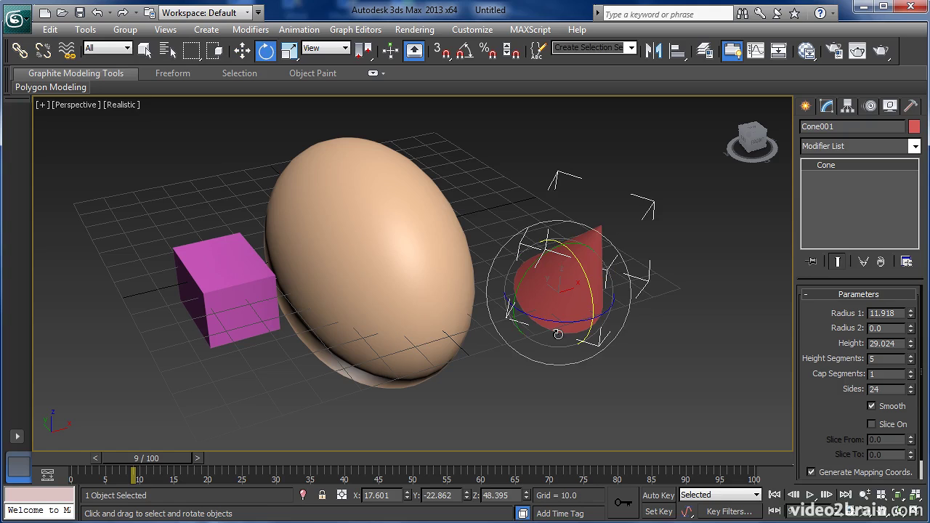
key("r")
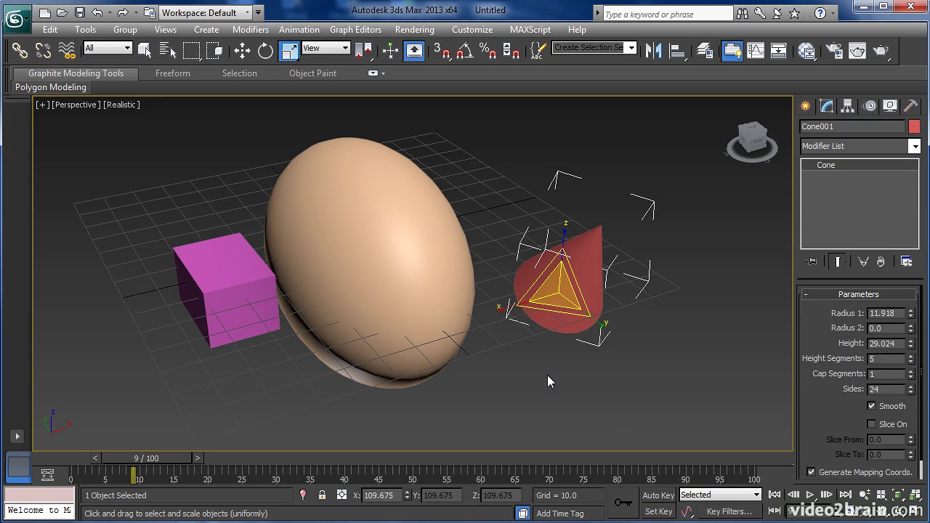
key("w")
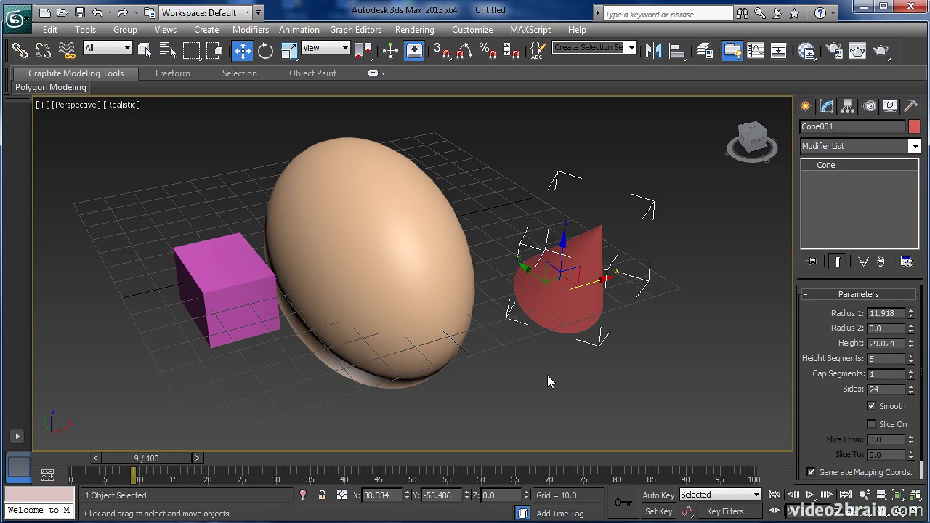
key("e")
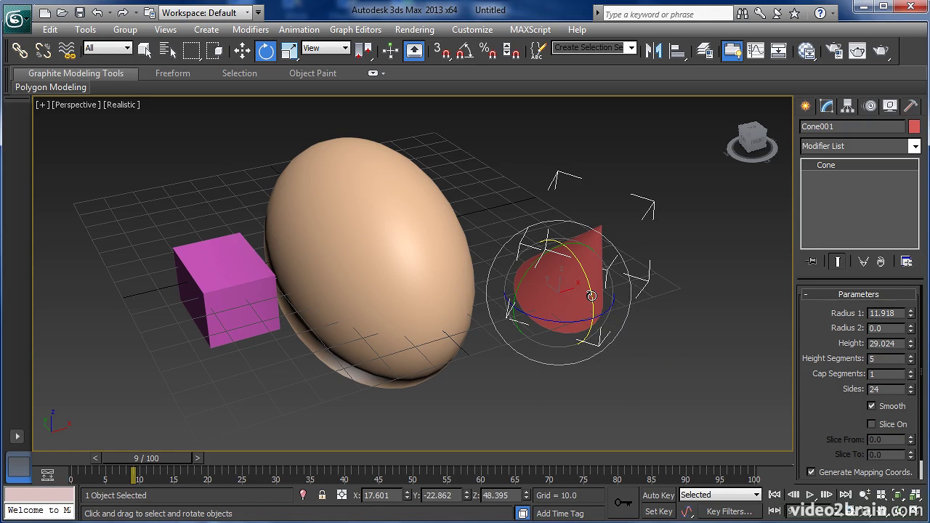
Rotate the cone back toward upright and set its X rotation to 0
mouse_move(591, 296)
left_mouse_down()
mouse_move(590, 268)
mouse_move(593, 287)
left_mouse_up()
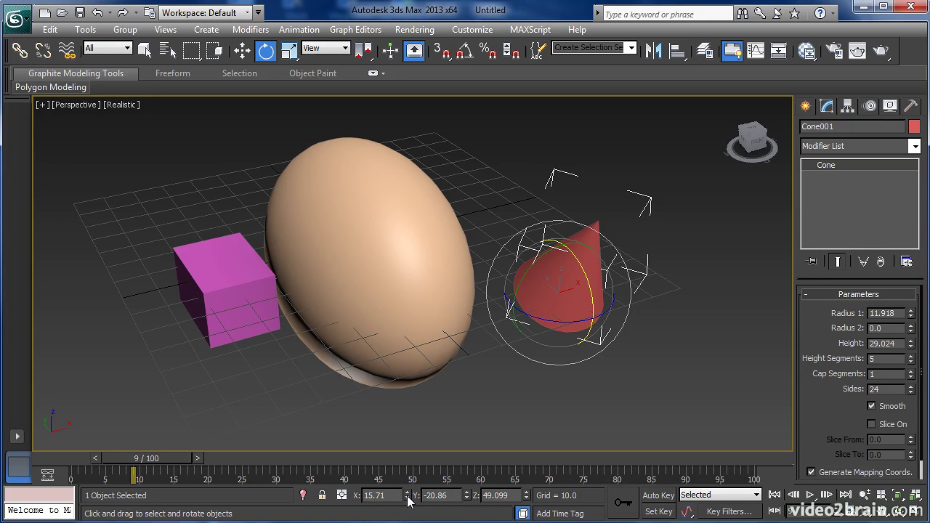
left_click_drag(407, 495, 407, 519)
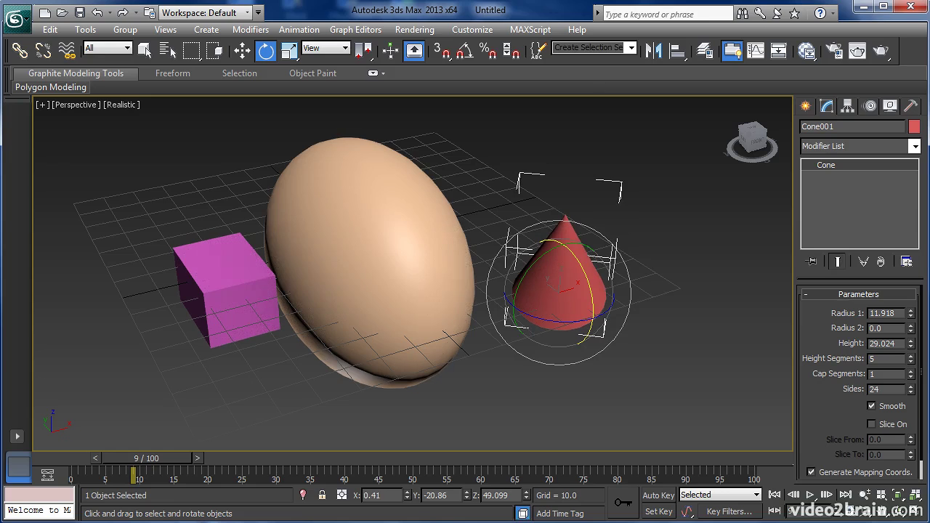
double_click(378, 495)
type("0")
key("Return")
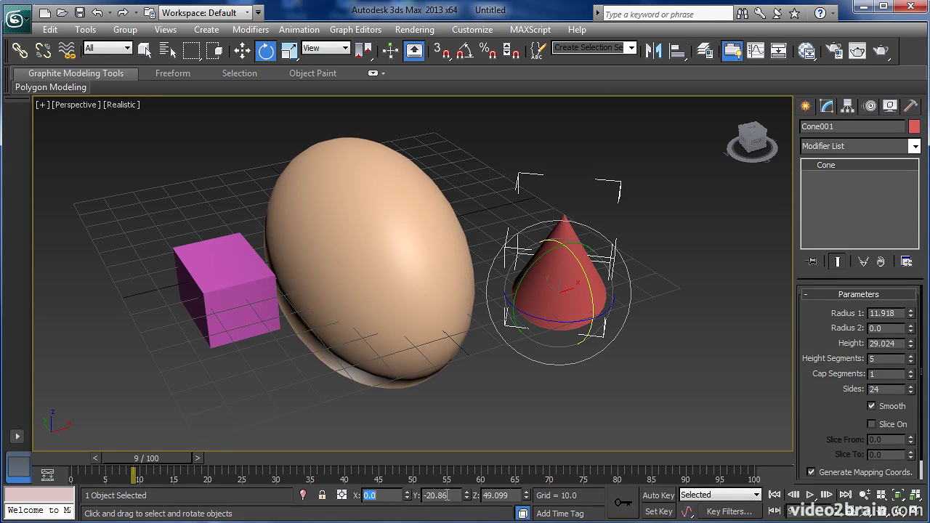
Set the cone's Y and Z rotation to 0 so it stands straight
double_click(440, 495)
type("0")
key("Return")
double_click(502, 495)
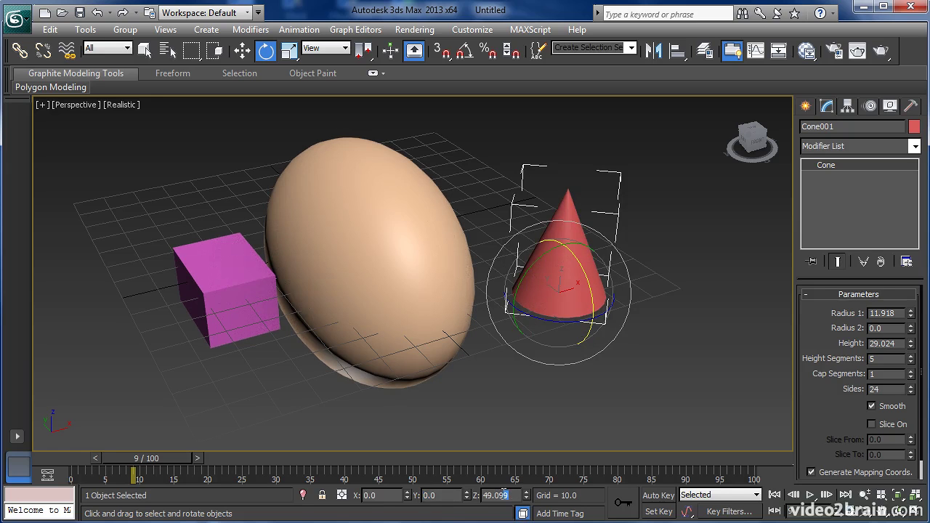
type("0")
key("Return")
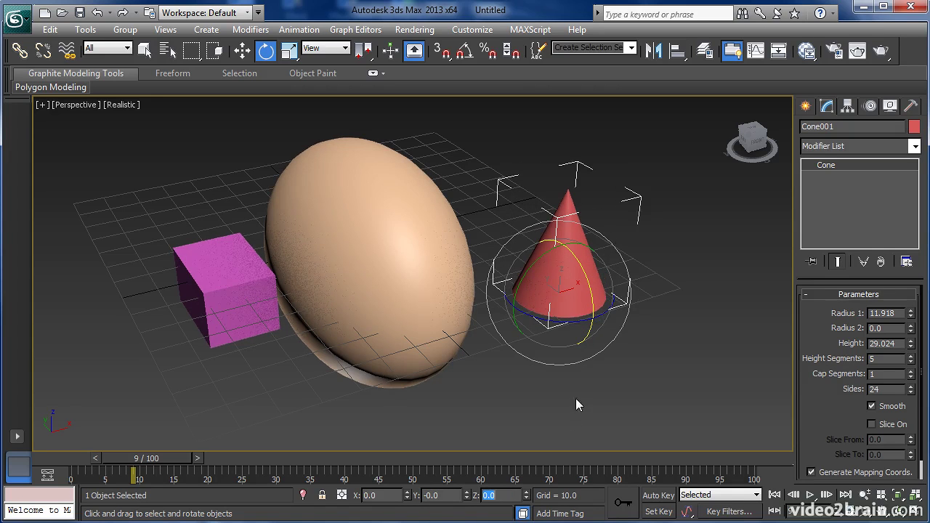
middle_click_drag(619, 322, 582, 329, "alt")
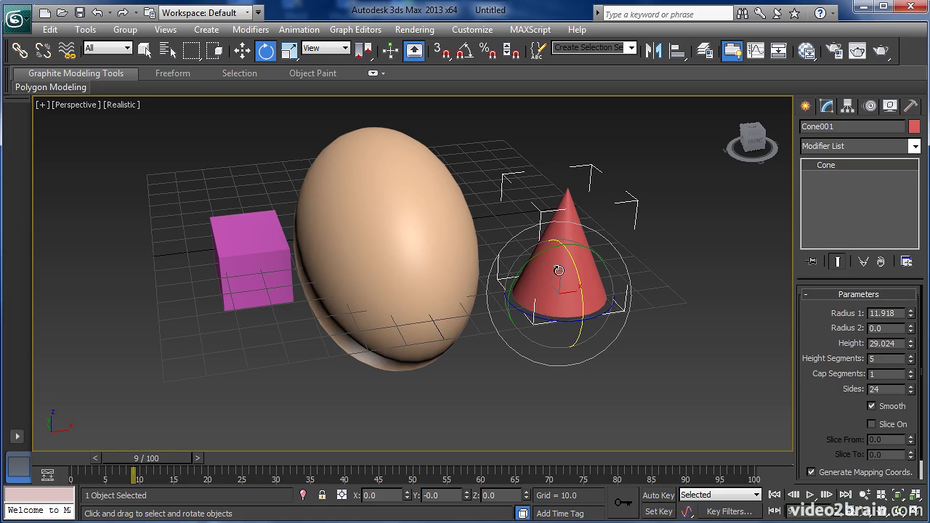
Move the cone along X, then set its position to X 0, Y 0
key("w")
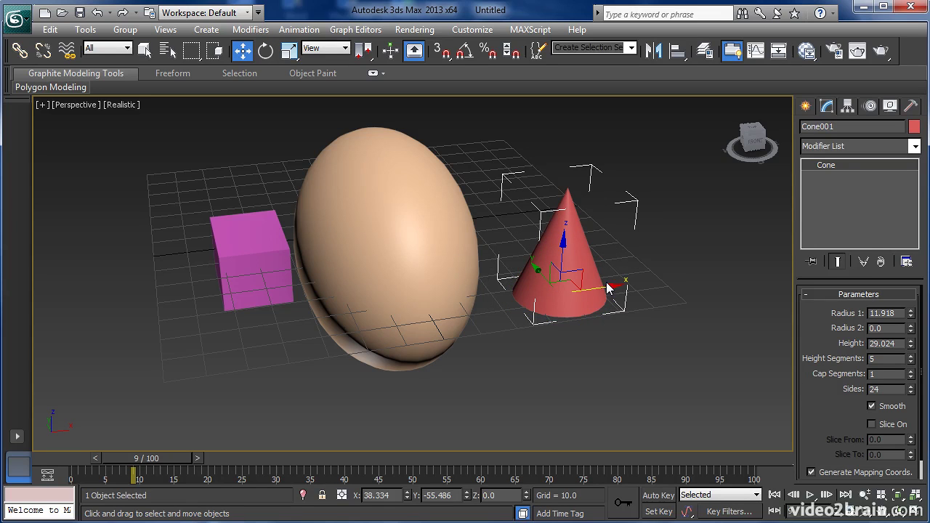
left_click_drag(610, 286, 672, 277)
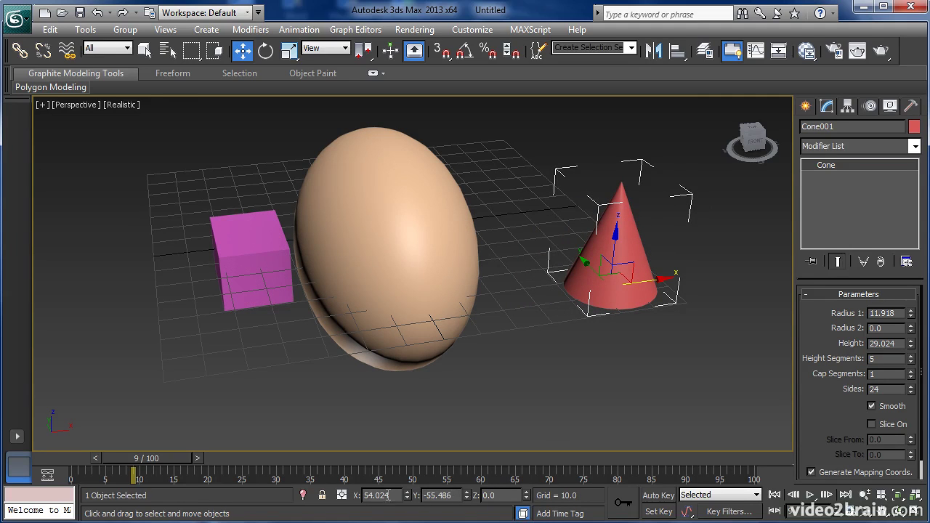
left_click_drag(396, 495, 372, 494)
type("0")
key("Return")
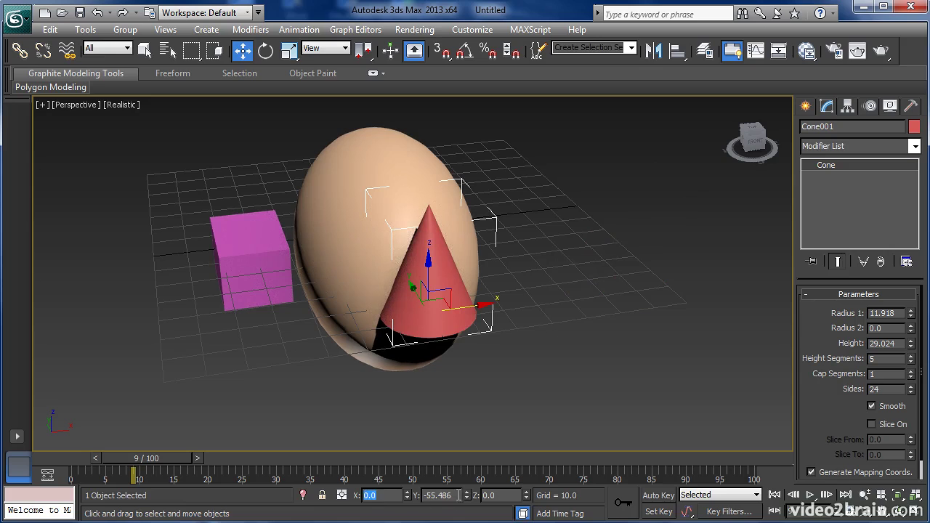
left_click_drag(459, 495, 426, 493)
type("0")
key("Return")
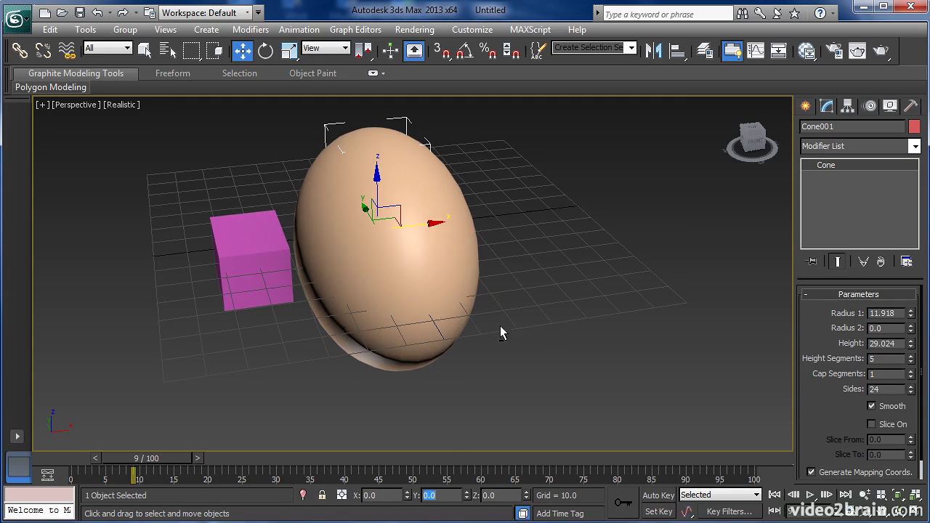
middle_click_drag(526, 320, 508, 325, "alt")
Select the egg and drag it right to about X 66.8, uncovering the cone
left_click(404, 325)
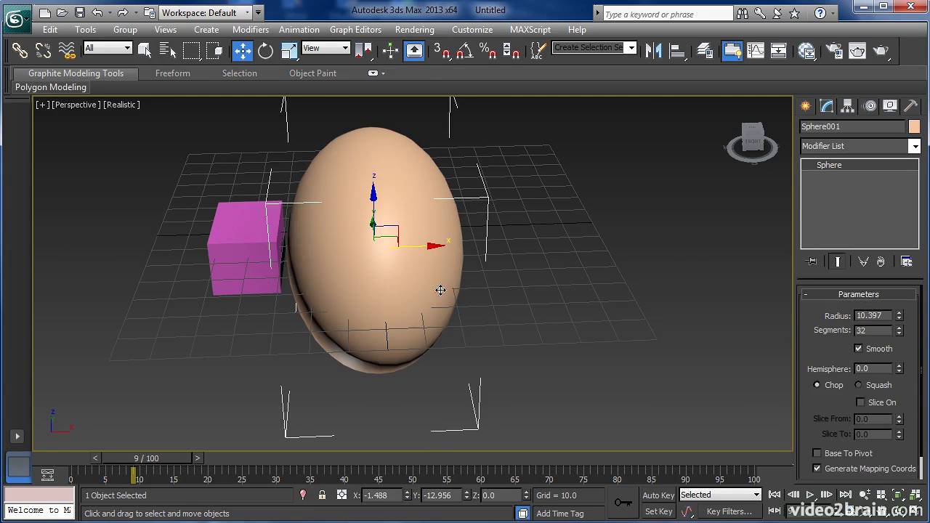
left_click_drag(434, 246, 654, 228)
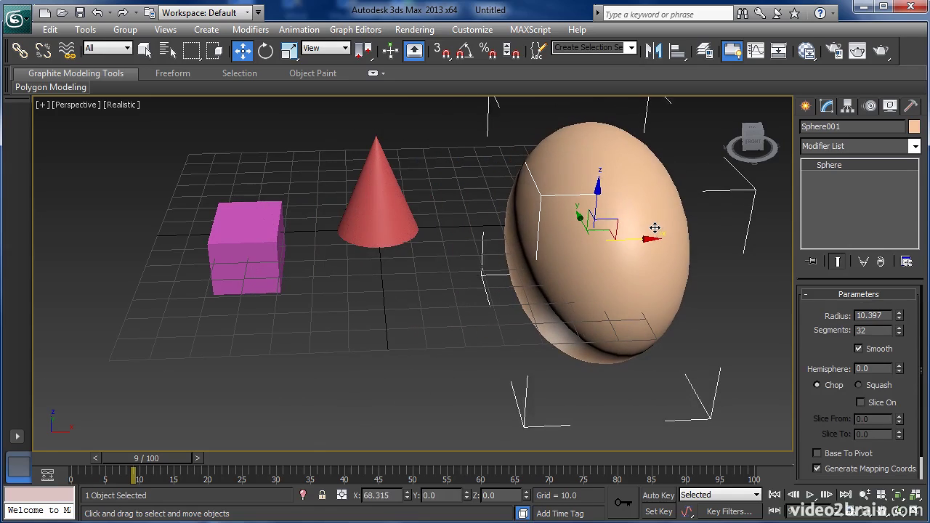
mouse_move(502, 305)
middle_mouse_down("alt")
mouse_move(569, 299)
mouse_move(409, 316)
mouse_move(521, 300)
mouse_move(513, 320)
middle_mouse_up("alt")
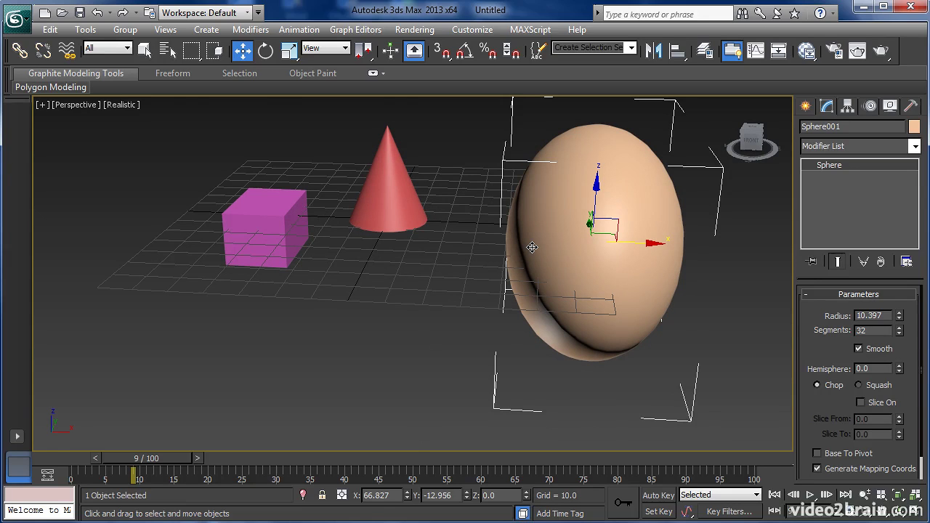
Set the egg-shaped sphere's uniform scale to 0
key("r")
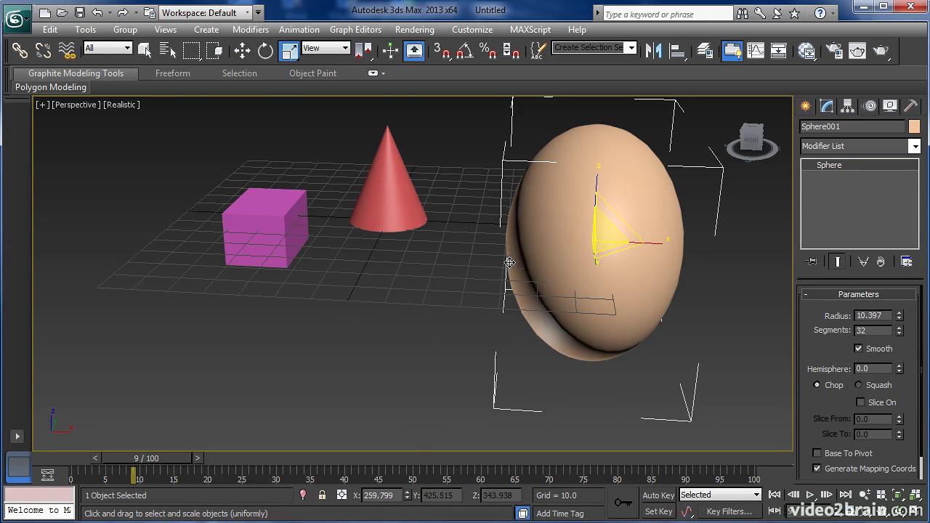
left_click_drag(398, 495, 355, 495)
type("0")
key("Return")
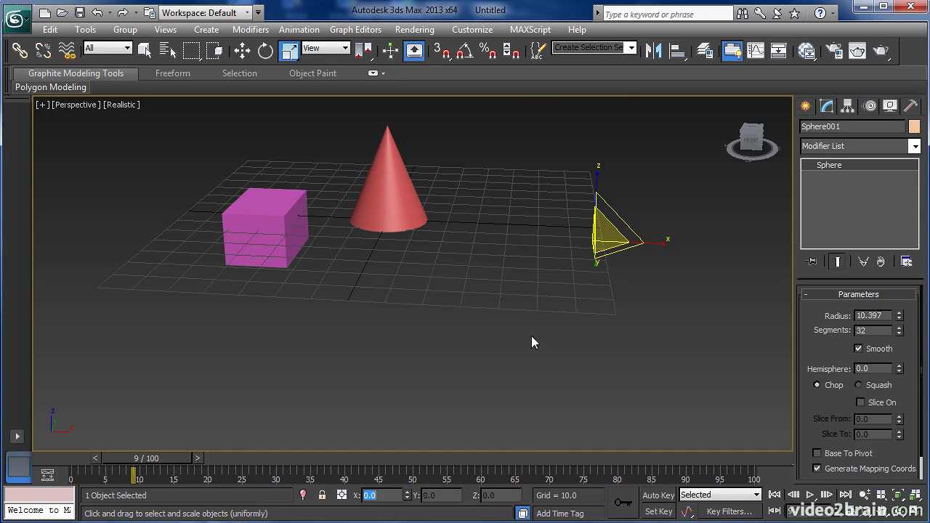
middle_click_drag(497, 308, 550, 322, "alt")
middle_click_drag(585, 269, 511, 313, "alt")
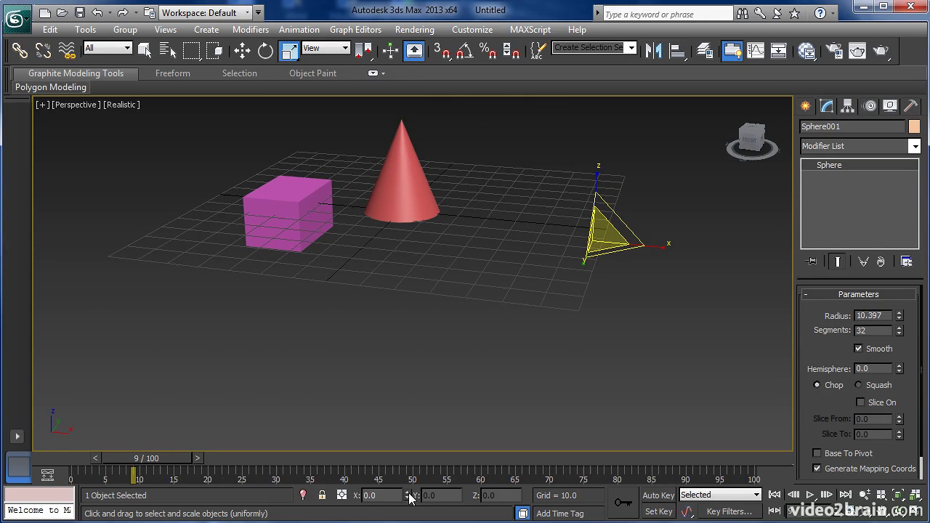
Drag the scale spinner up to grow the sphere back to 105.9 percent
left_click_drag(409, 496, 408, 458)
left_click_drag(407, 496, 413, 243)
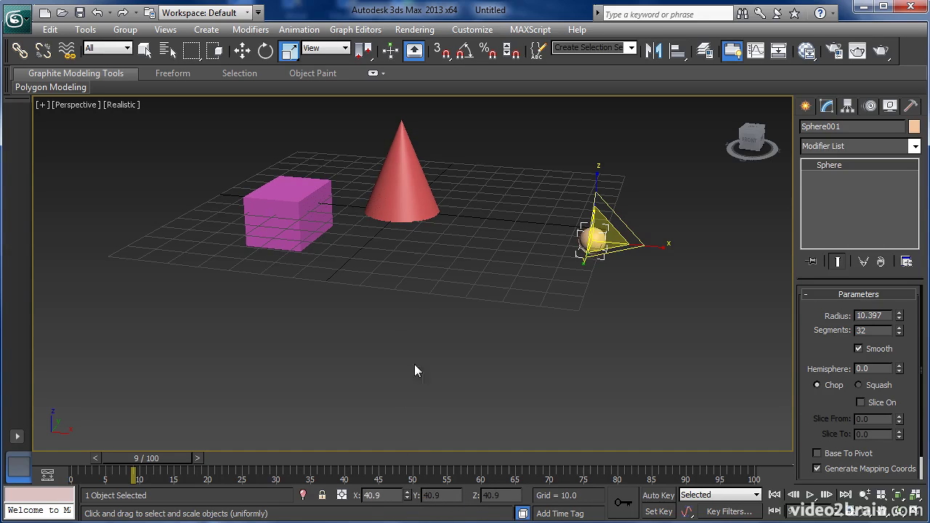
left_click_drag(409, 495, 409, 404)
left_click_drag(407, 495, 411, 126)
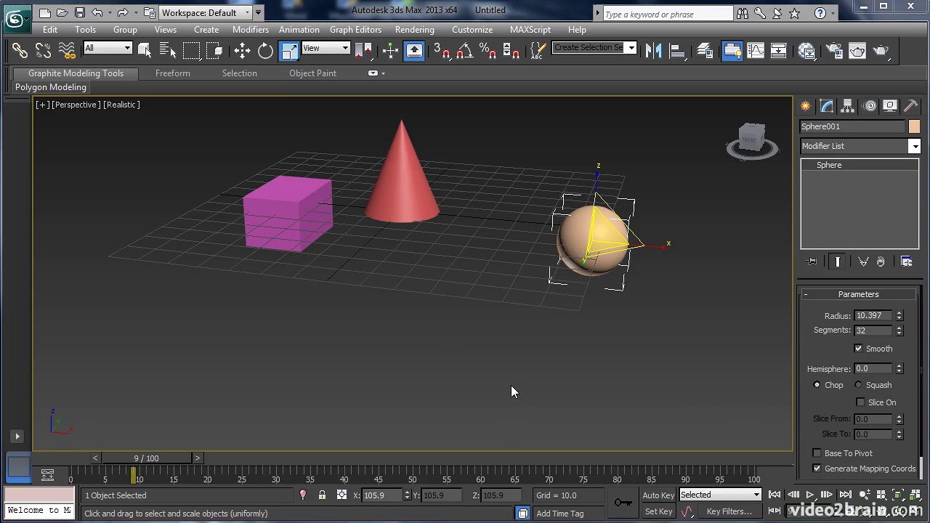
middle_click_drag(507, 373, 432, 353, "alt")
key("w")
key("e")
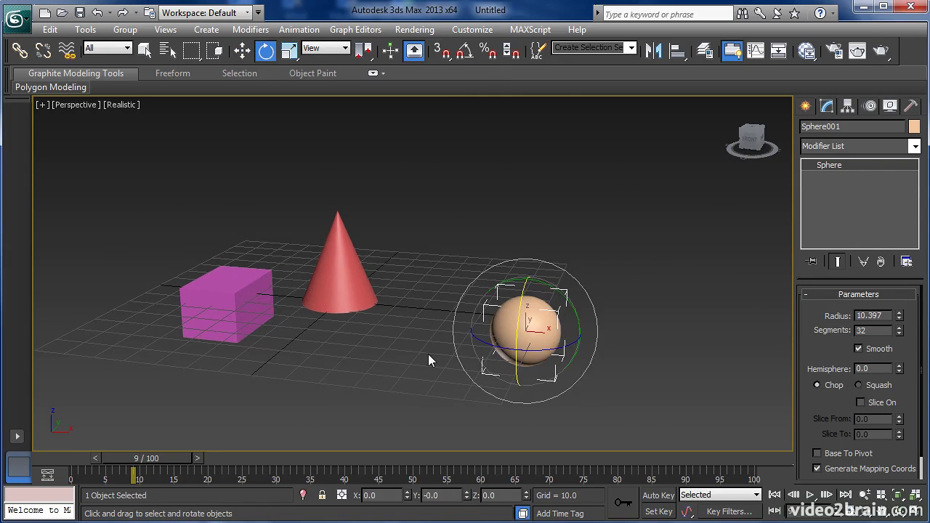
key("r")
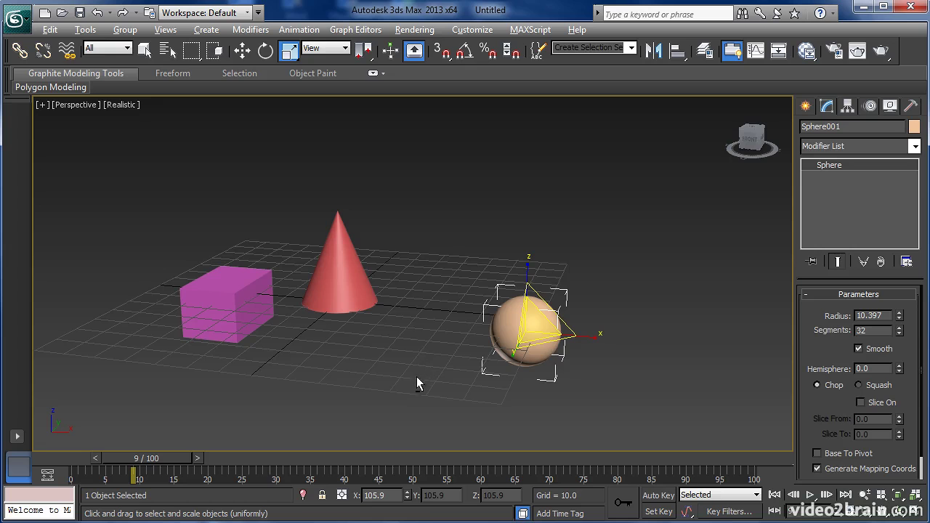
middle_click_drag(417, 377, 393, 396, "alt")
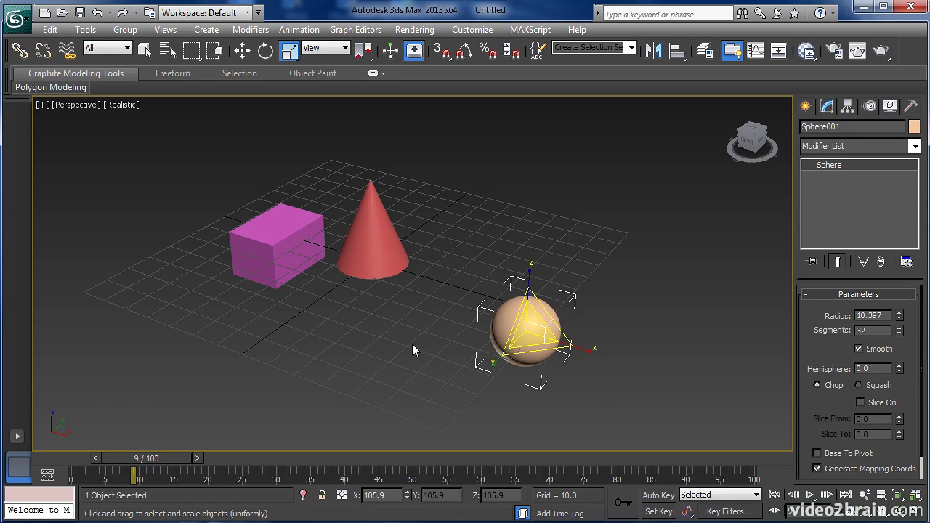